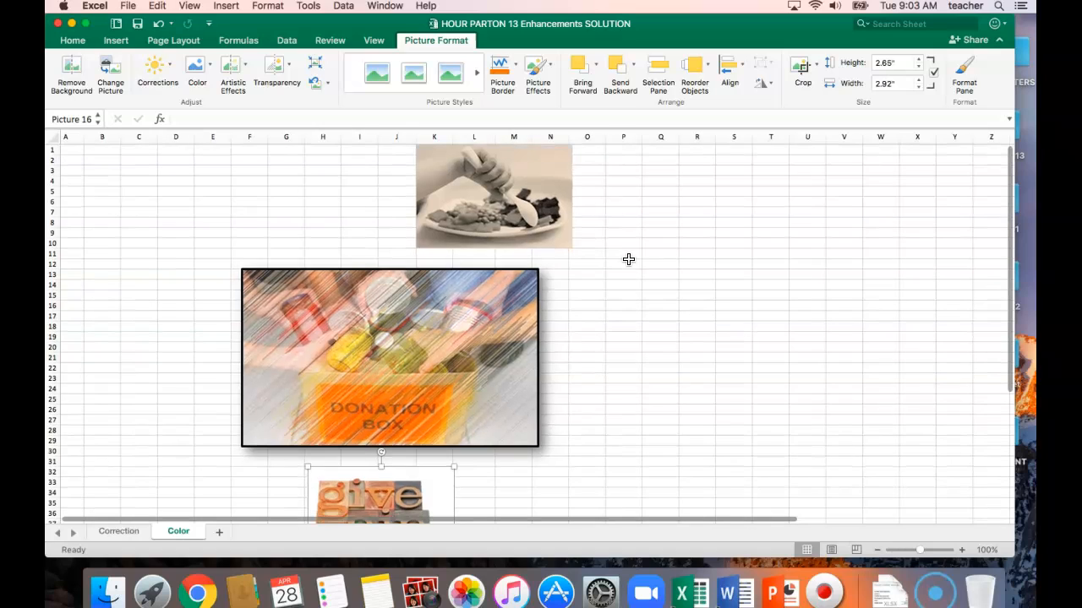
- Set the picture of the hand over the food plate to move and size with cells
left_click(719, 295)
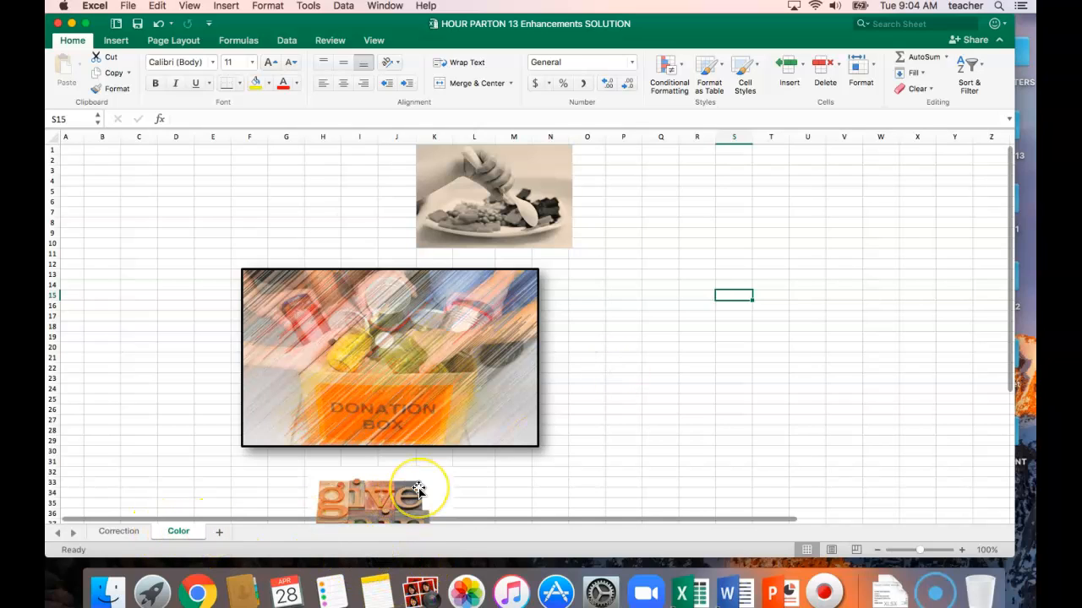
left_click(515, 172)
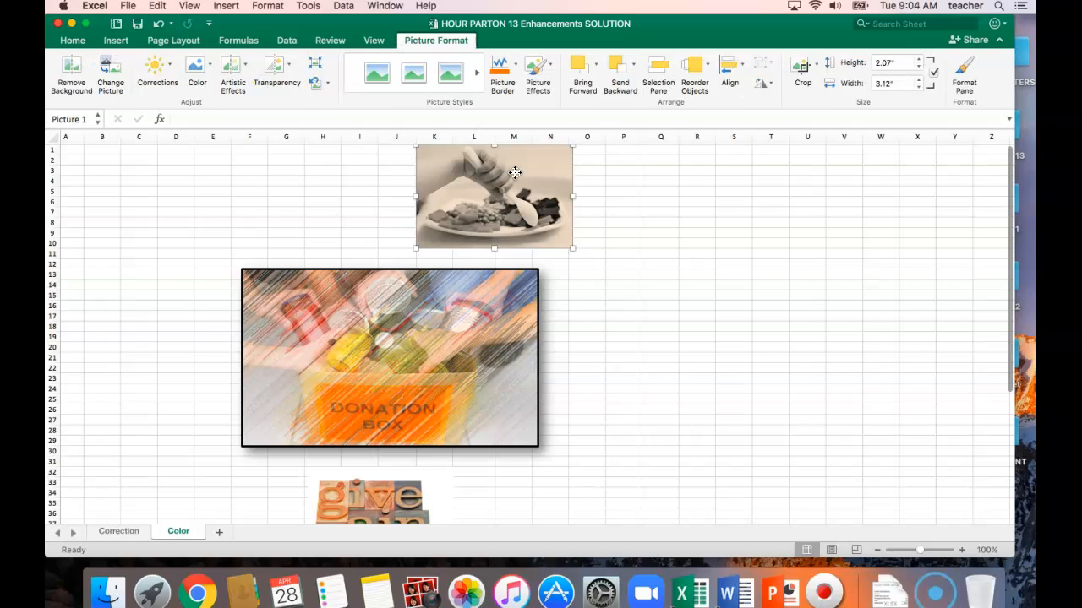
left_click(515, 173)
left_click(507, 210)
right_click(507, 207)
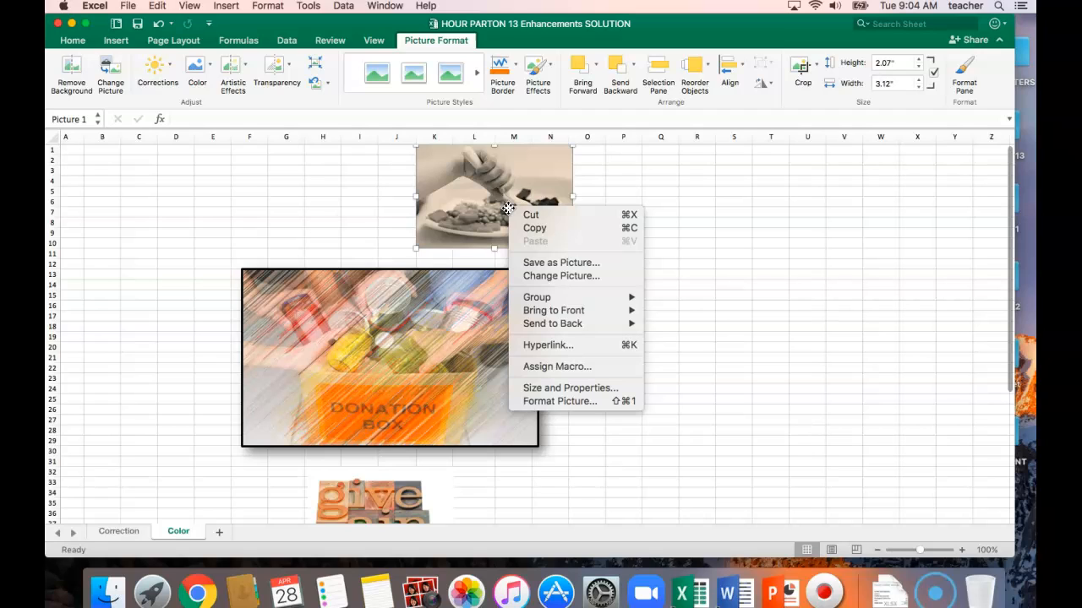
left_click(565, 389)
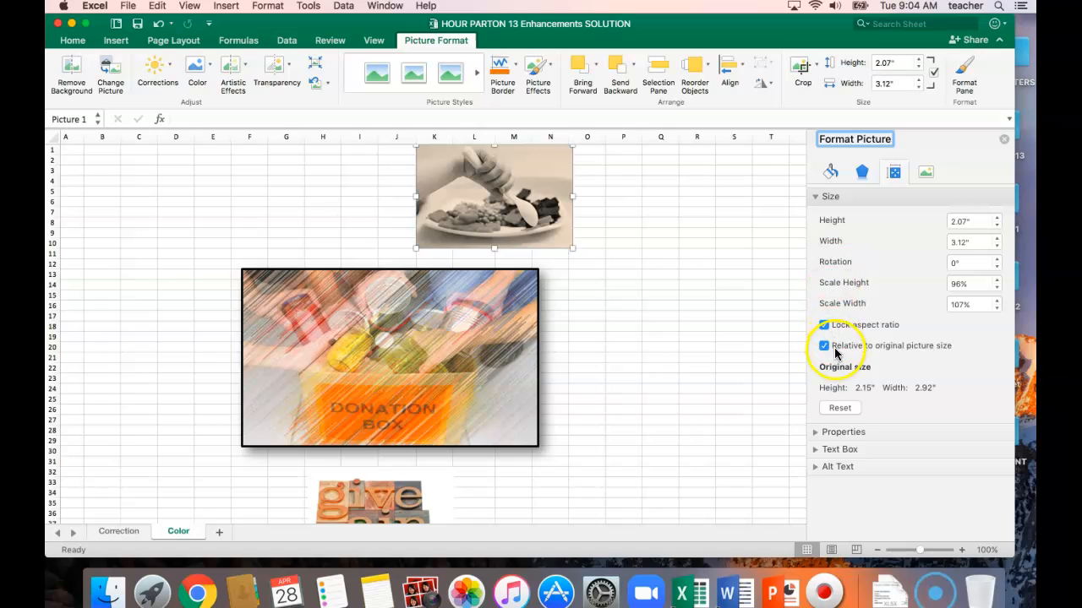
left_click(841, 436)
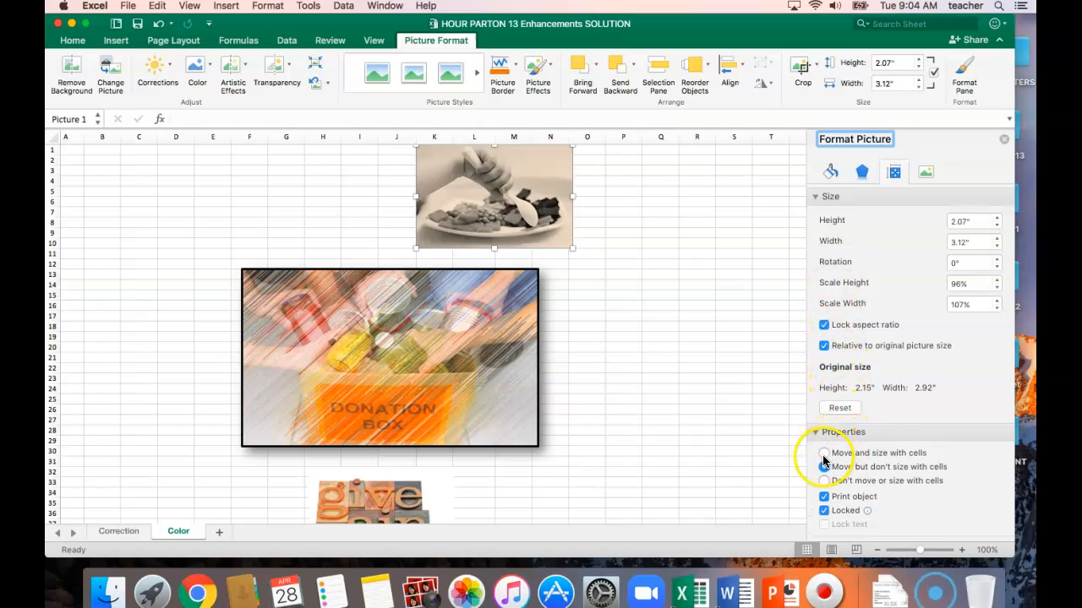
left_click(824, 453)
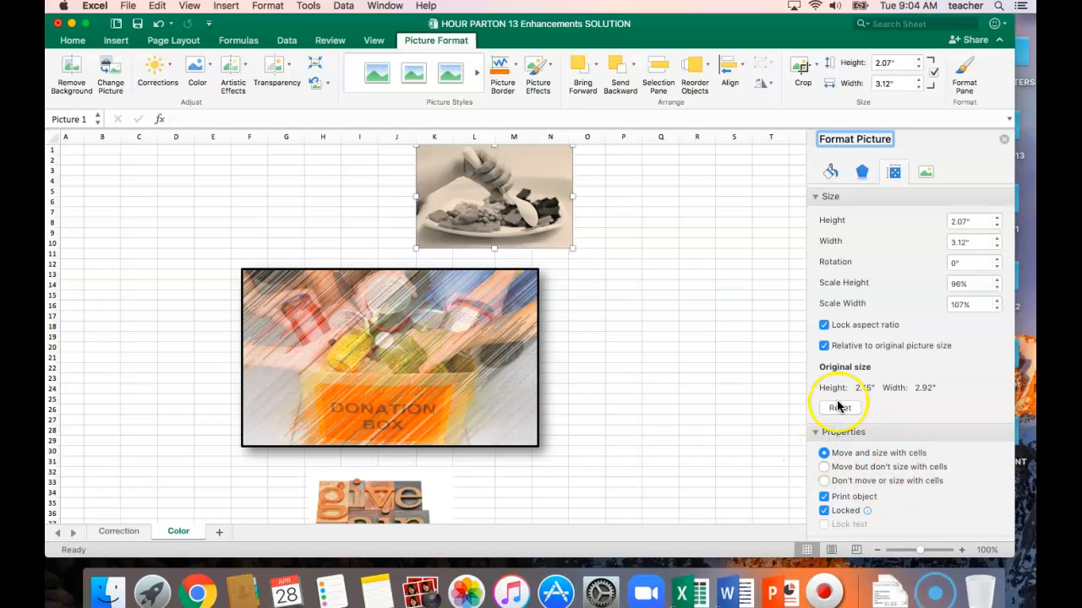
left_click(1003, 139)
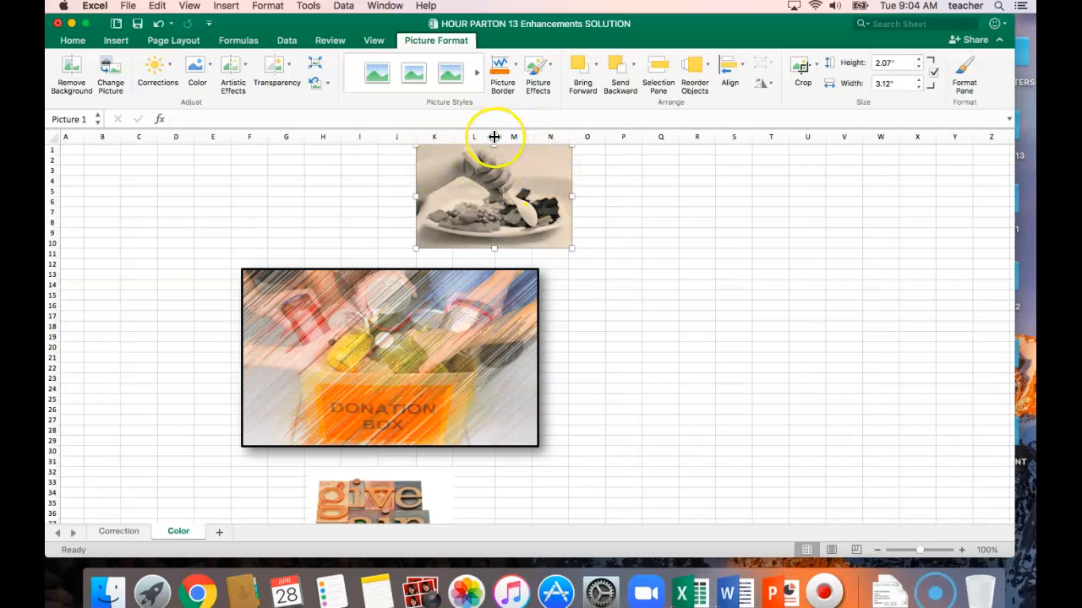
- Widen column L to test the picture's resizing with the cells, and undo the column width change
left_click_drag(494, 136, 598, 142)
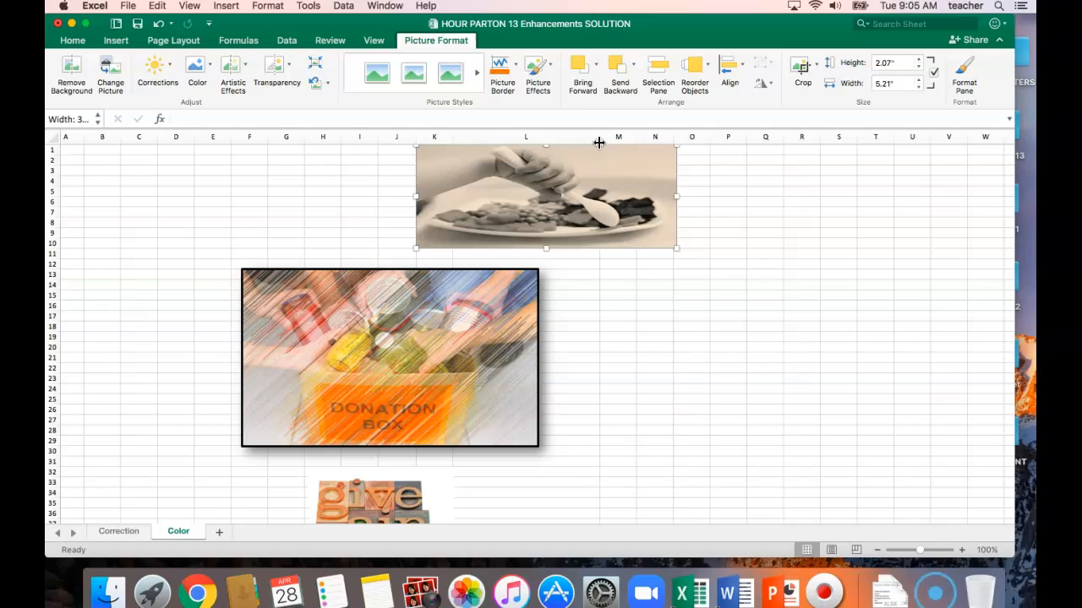
left_click(156, 32)
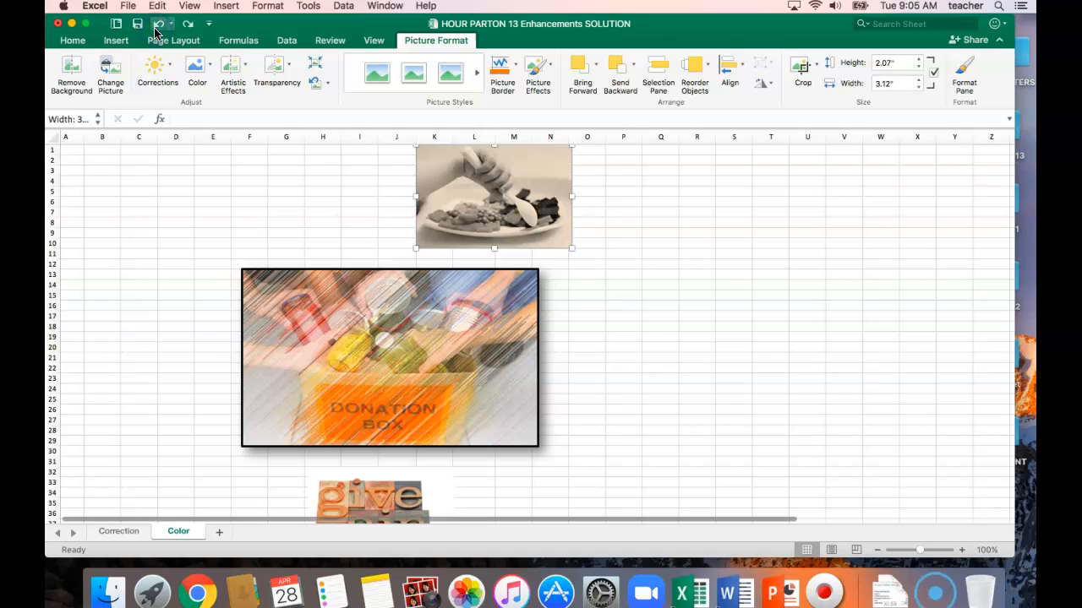
- Save the Enhancements solution workbook and close it
left_click(140, 32)
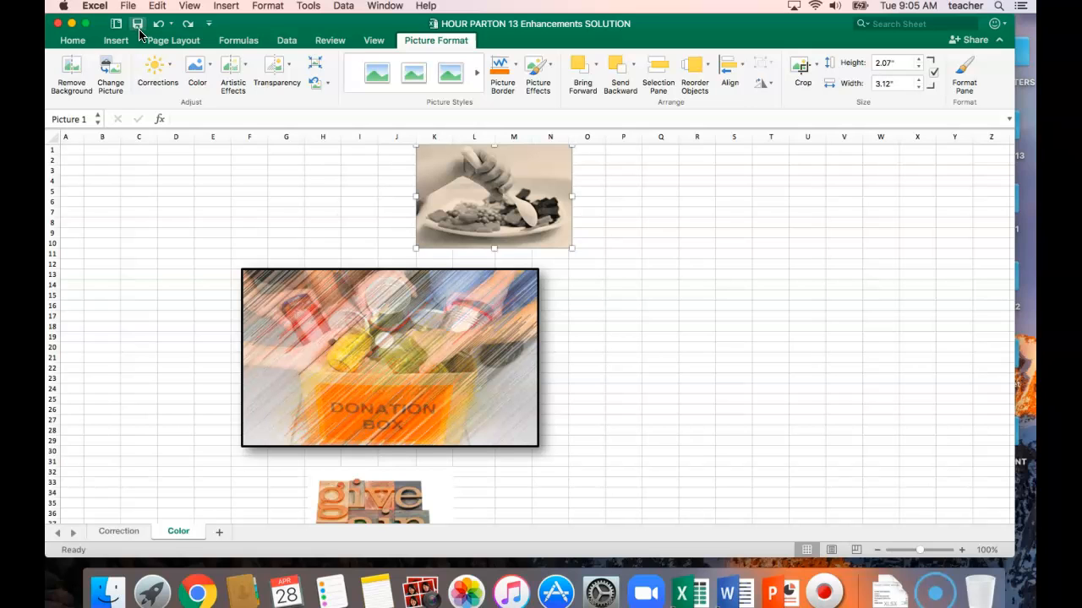
left_click(128, 7)
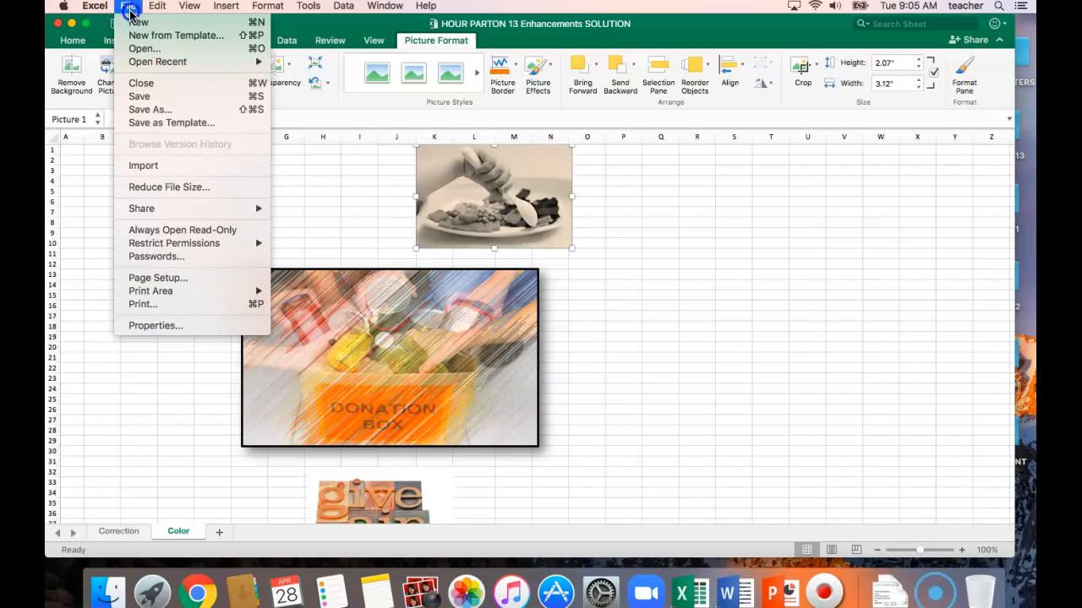
left_click(160, 83)
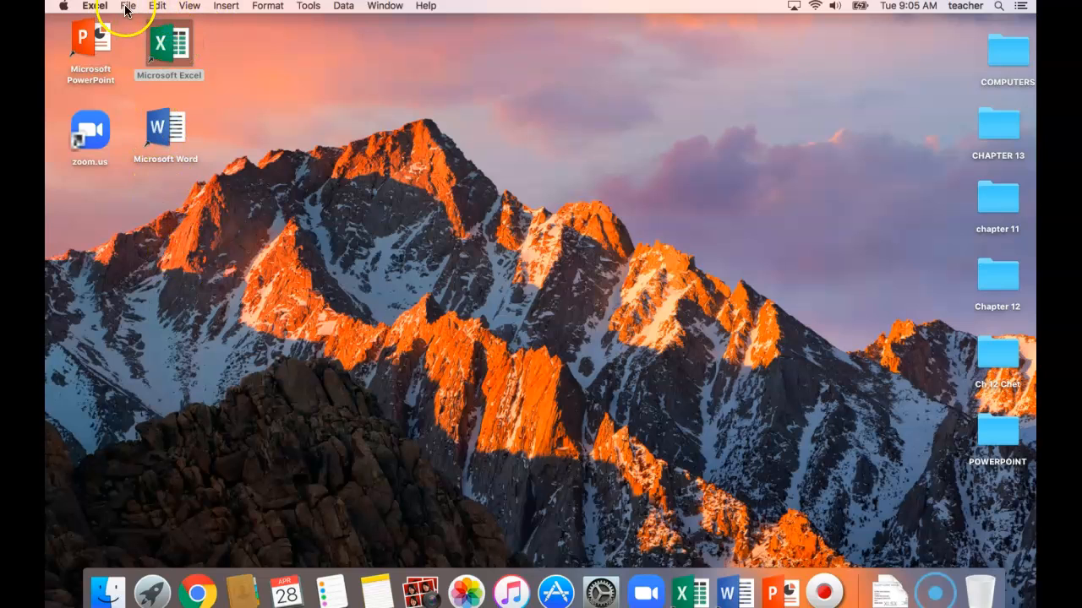
- Open the 13 SmartArt workbook from the CHAPTER 13 folder and enlarge its window to fill the screen
left_click(125, 6)
left_click(128, 51)
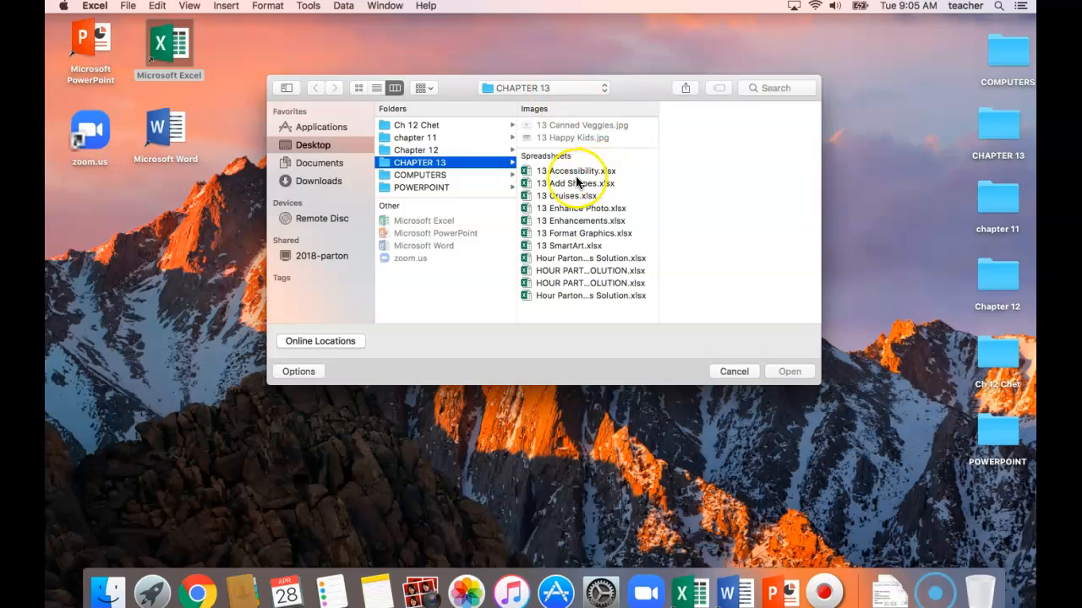
double_click(567, 246)
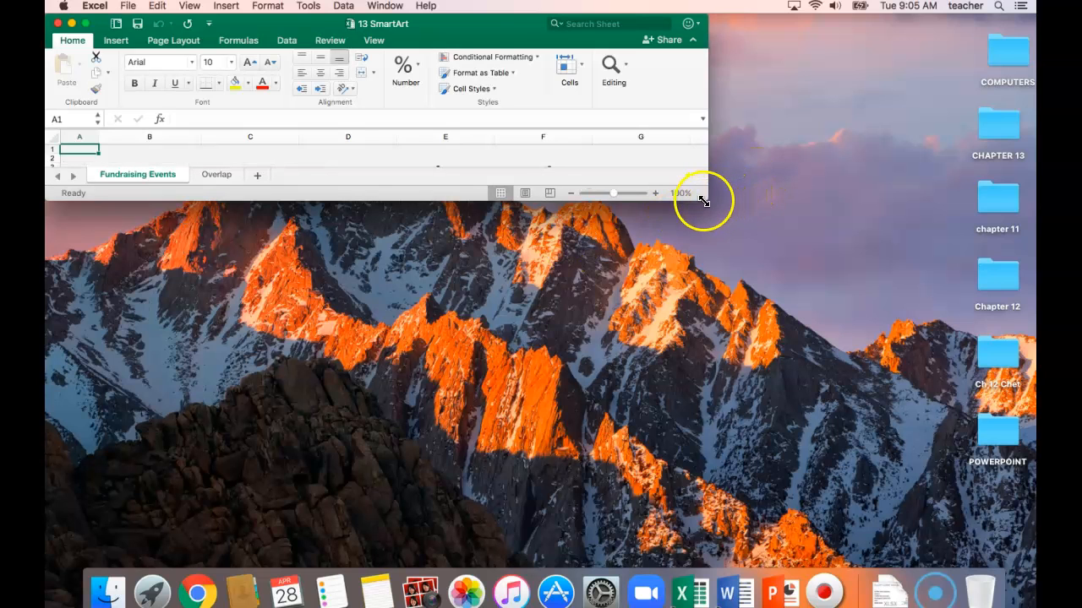
left_click_drag(761, 251, 1030, 564)
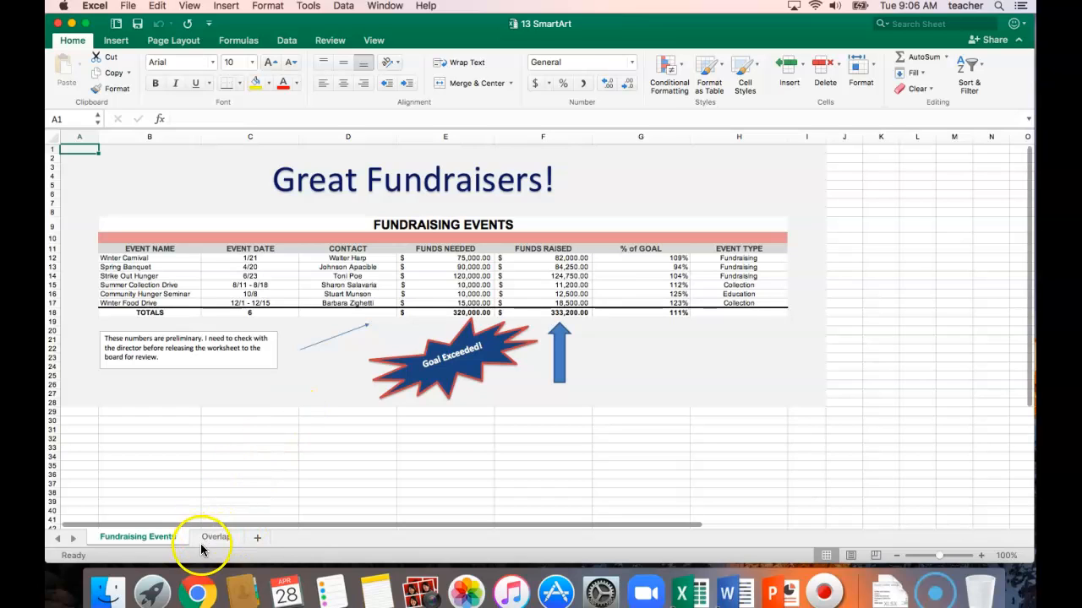
- Add a new worksheet named PROCESS and move it after the Overlap sheet
left_click(258, 540)
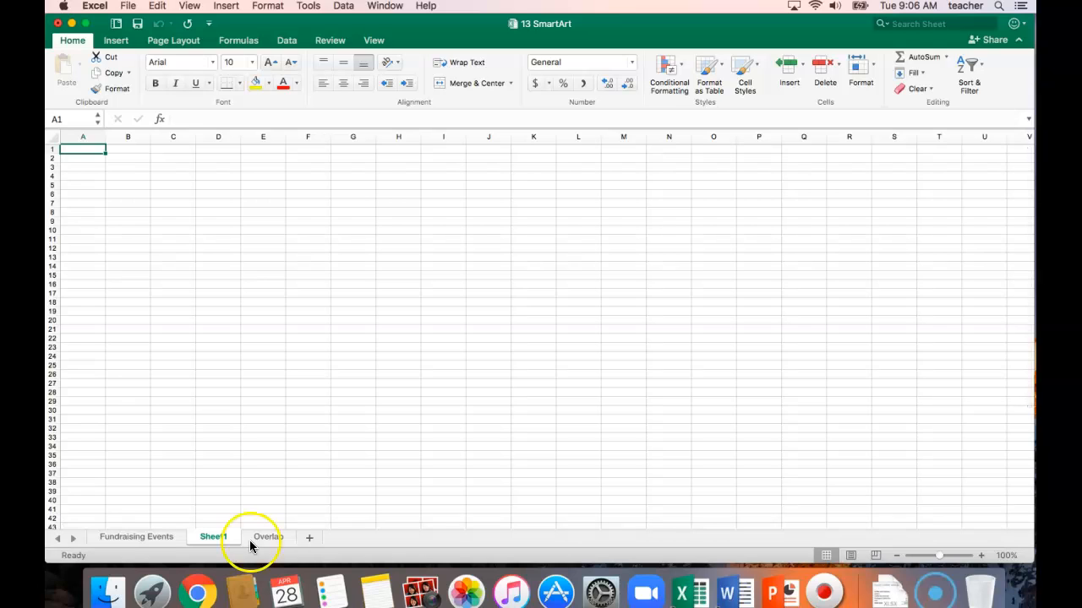
double_click(218, 536)
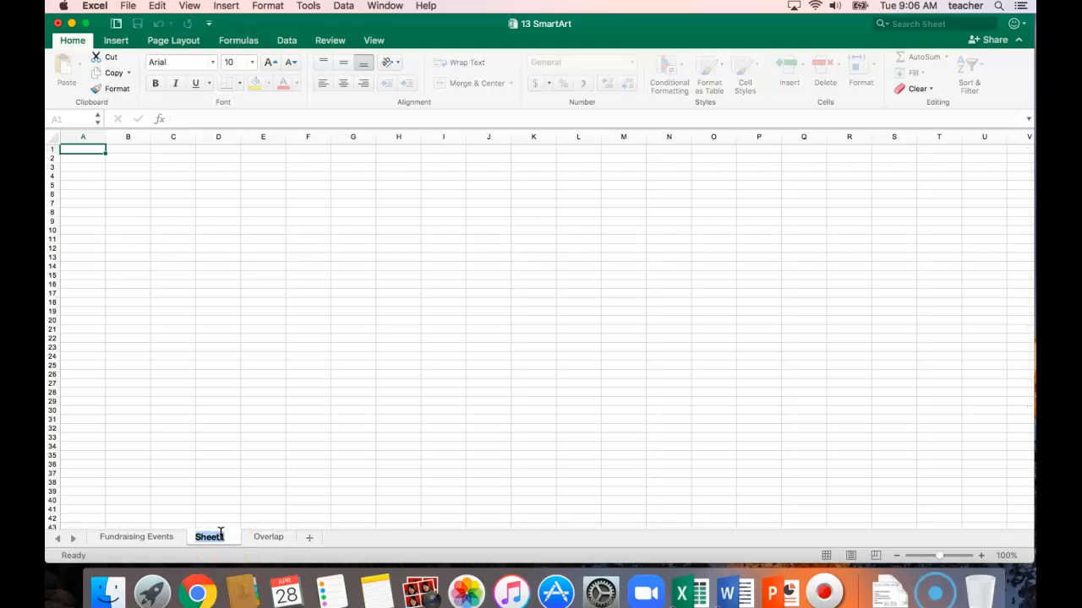
type("PROCESS")
key("Return")
left_click(222, 542)
left_click_drag(222, 538, 309, 534)
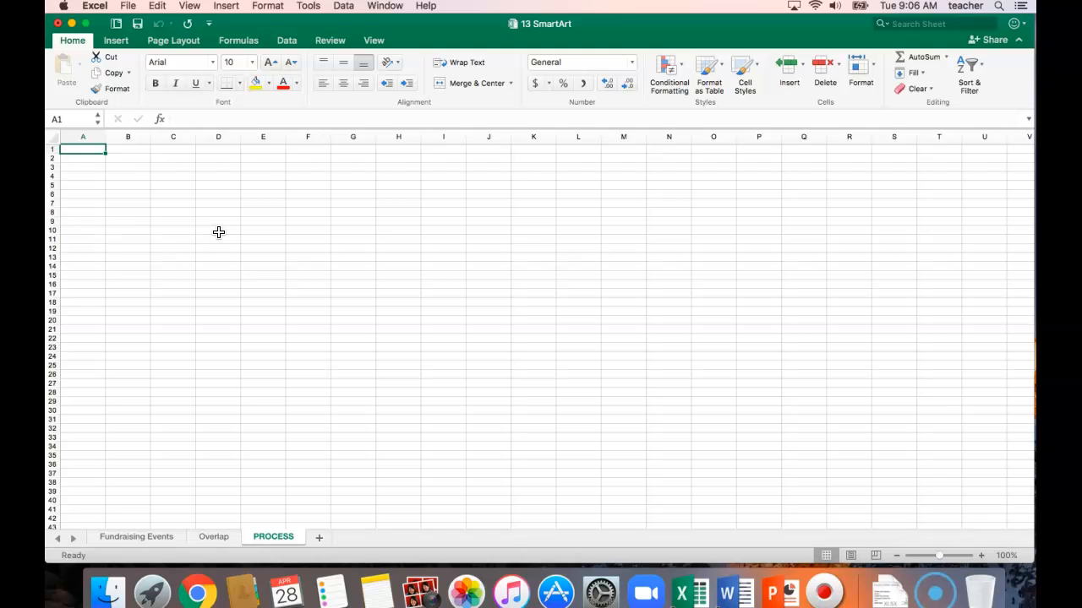
- Insert a Process SmartArt graphic with three alternating bulleted boxes linked by curved arrows on the PROCESS sheet
left_click(119, 42)
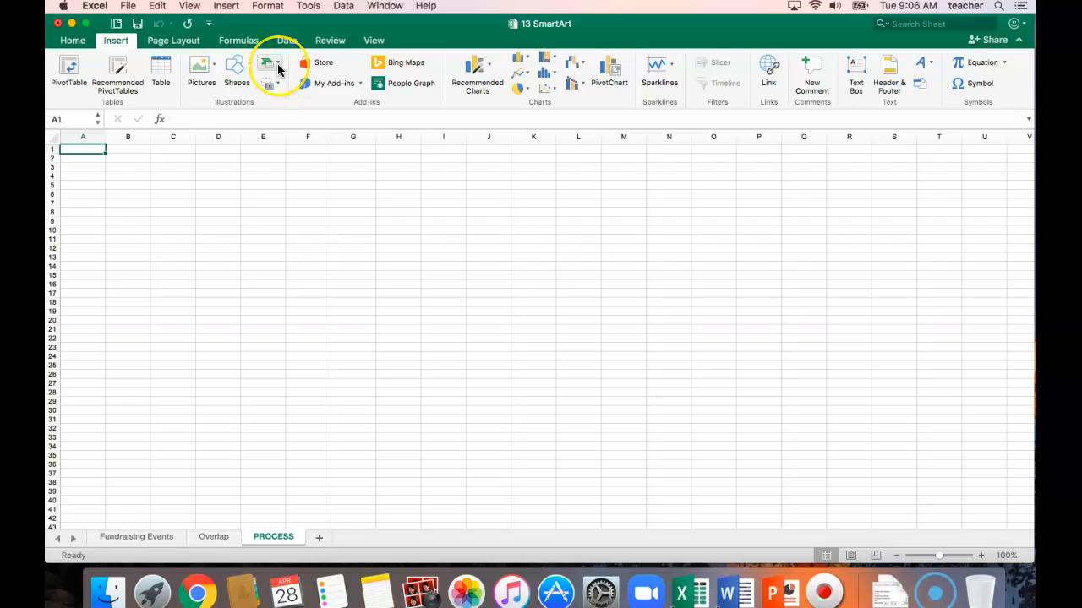
left_click(278, 68)
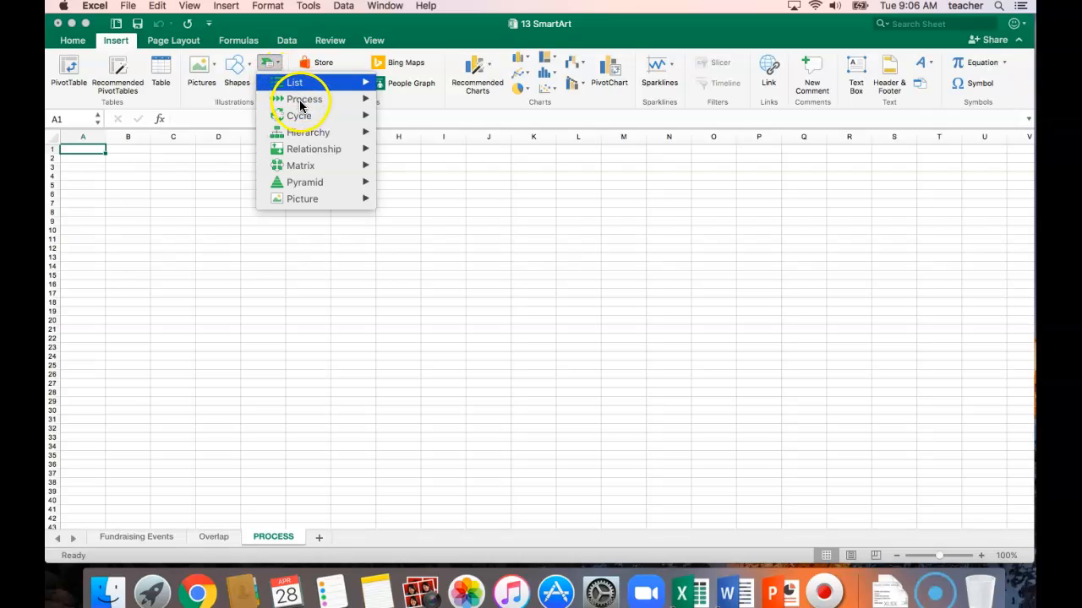
mouse_move(308, 102)
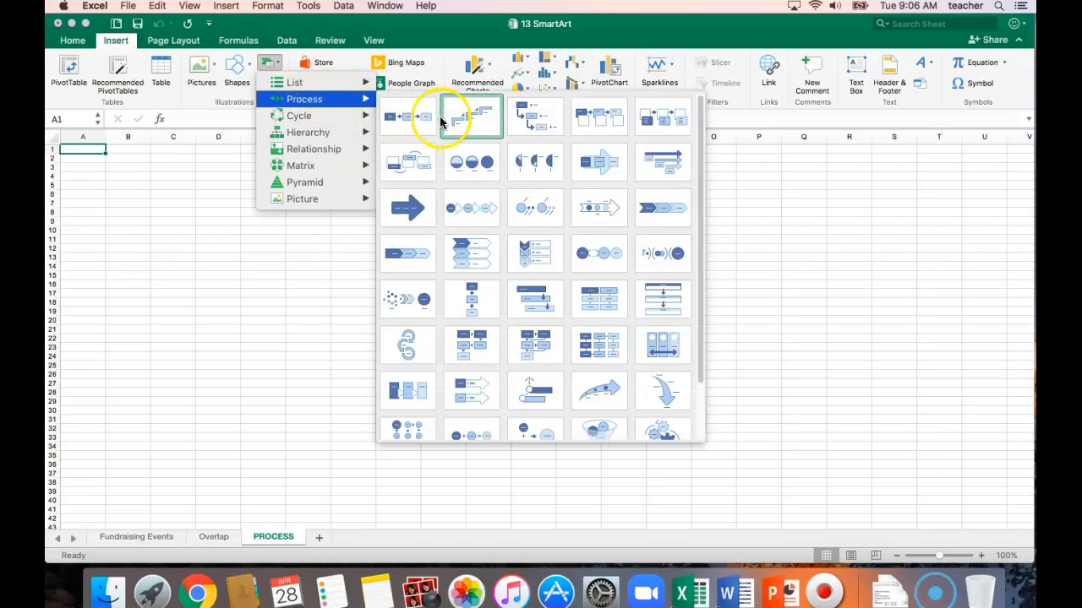
left_click(408, 160)
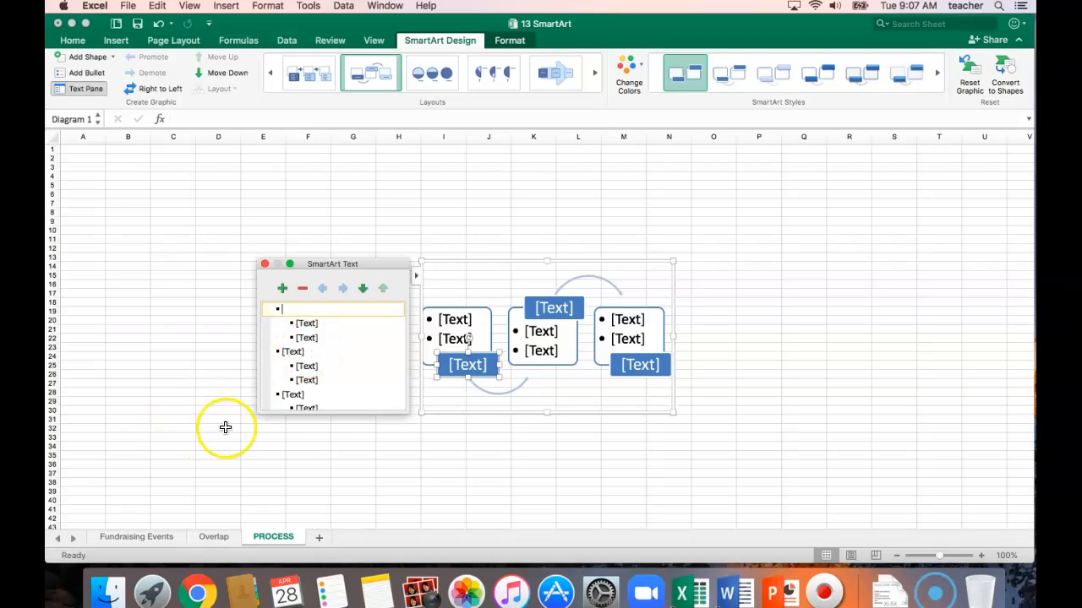
- Enter Cultivate New Leads (Existing donors, Referrals), Acquire New Donors (Make contact, Satisfy objectives) and Maintain Relationship (Keep in touch, Offer free publicity) in the SmartArt
left_click_drag(333, 415, 336, 446)
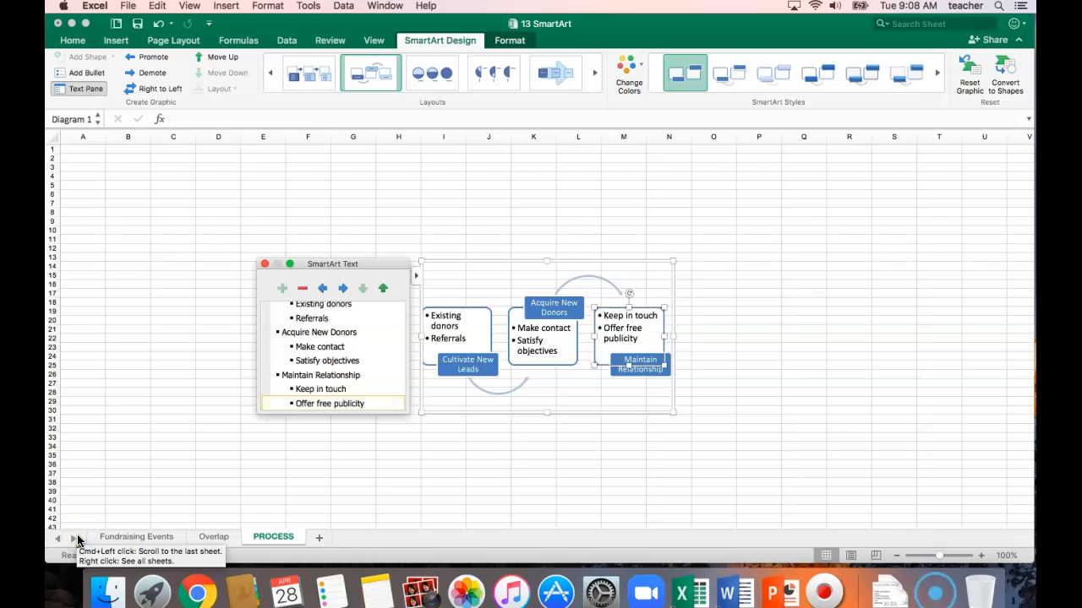
left_click(558, 304)
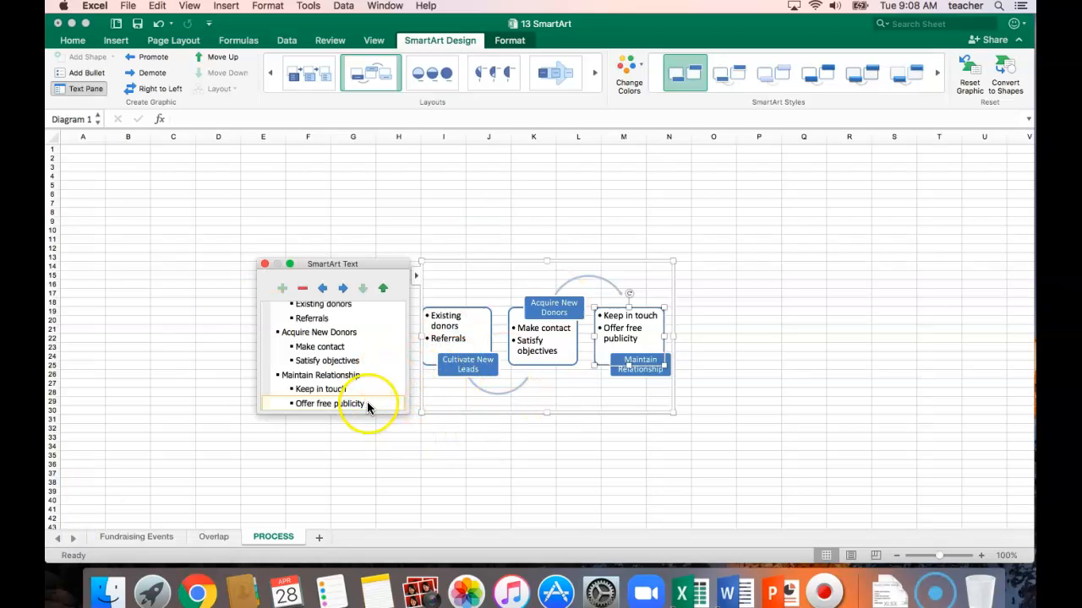
left_click_drag(375, 417, 374, 446)
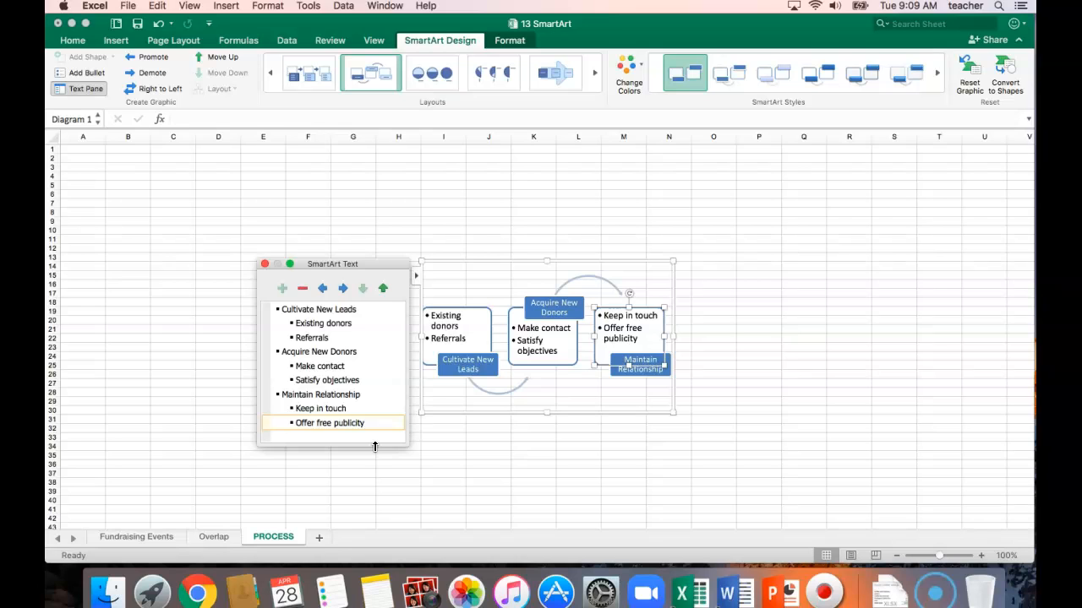
- Close the SmartArt text pane and enlarge the diagram to span about D2 to N30
left_click(264, 264)
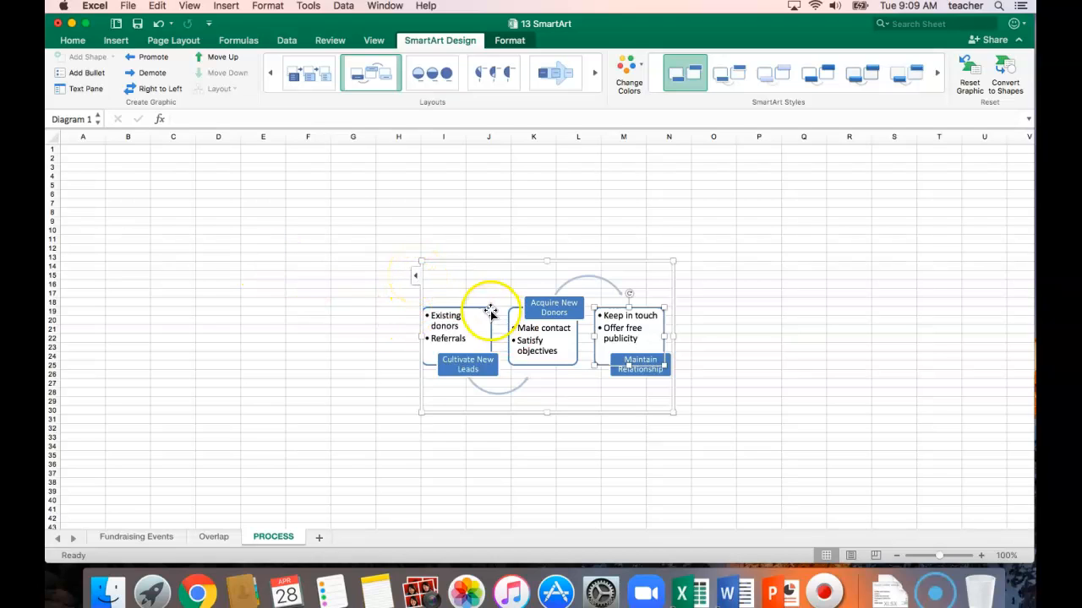
left_click(419, 262)
left_click_drag(419, 262, 215, 160)
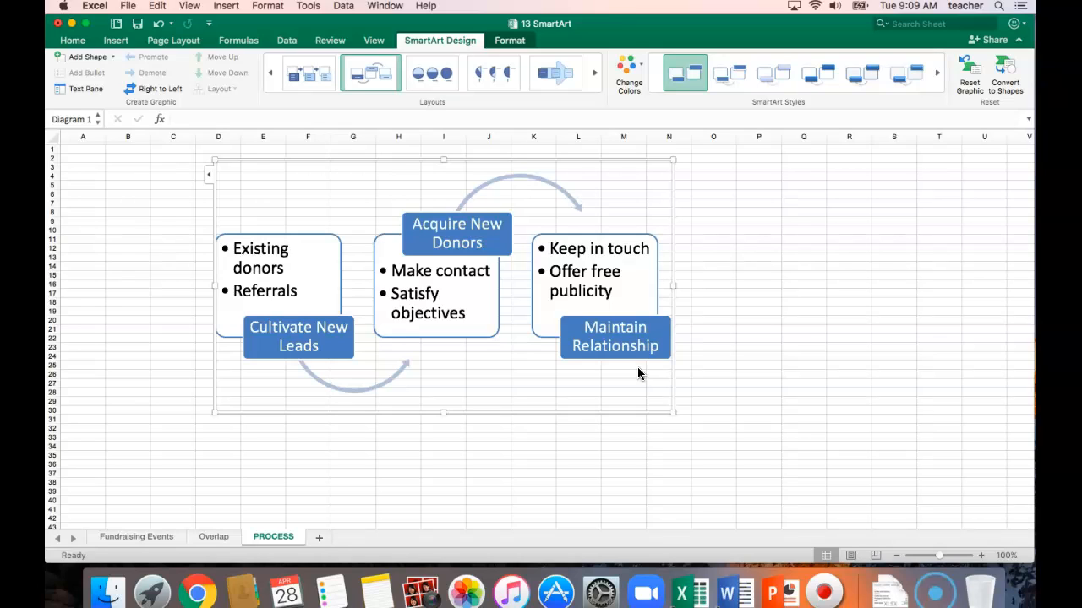
- Save the workbook under a new name, adding HOUR and the teacher's surname before 13 SmartArt and SOLUTION after it, and close it
left_click(128, 7)
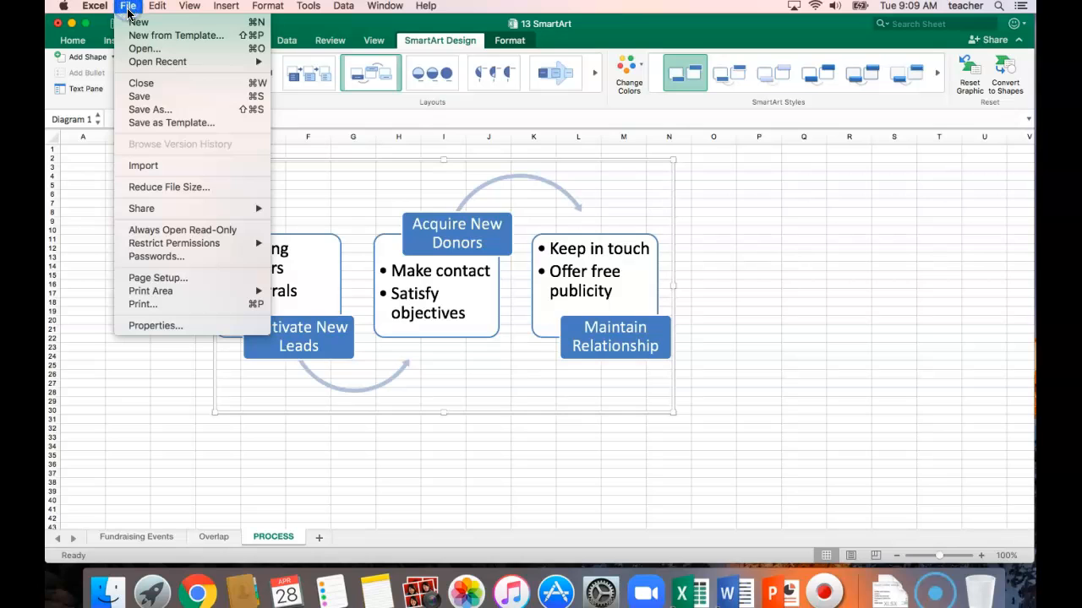
left_click(159, 116)
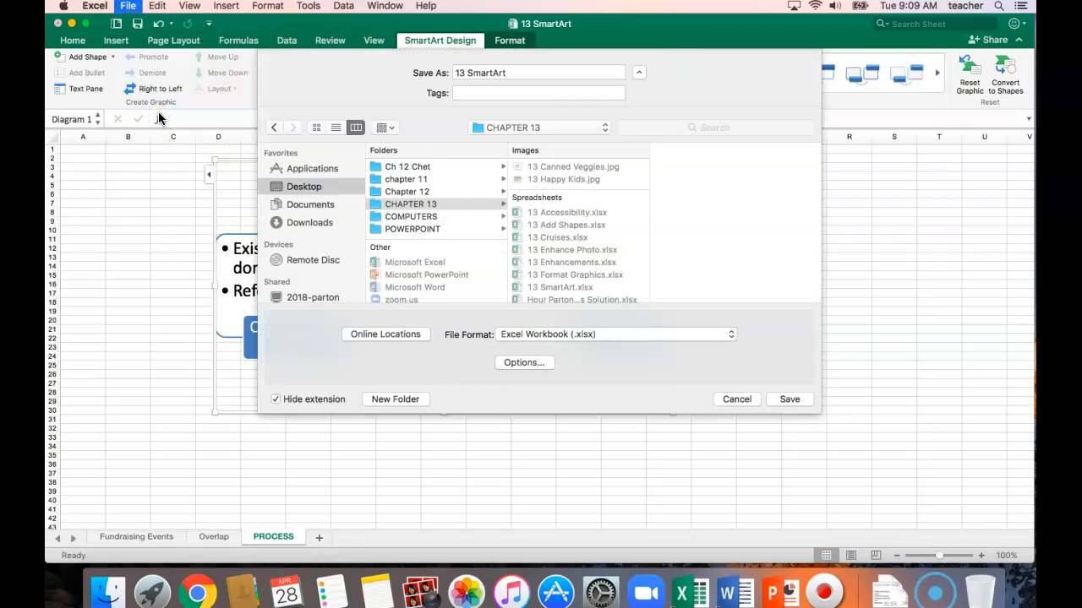
left_click(459, 73)
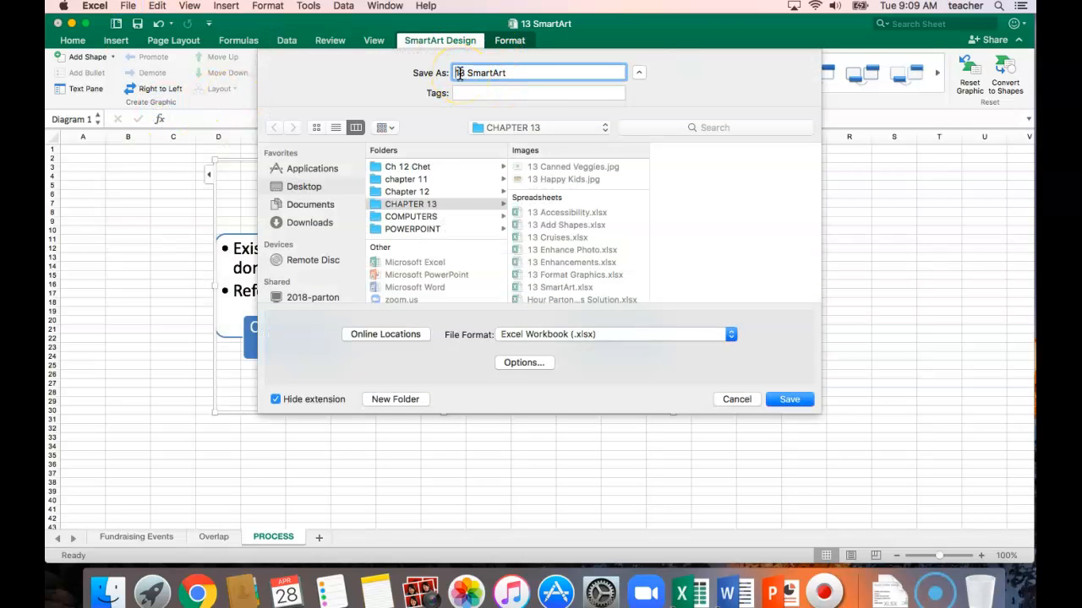
type("HOUR PARTON")
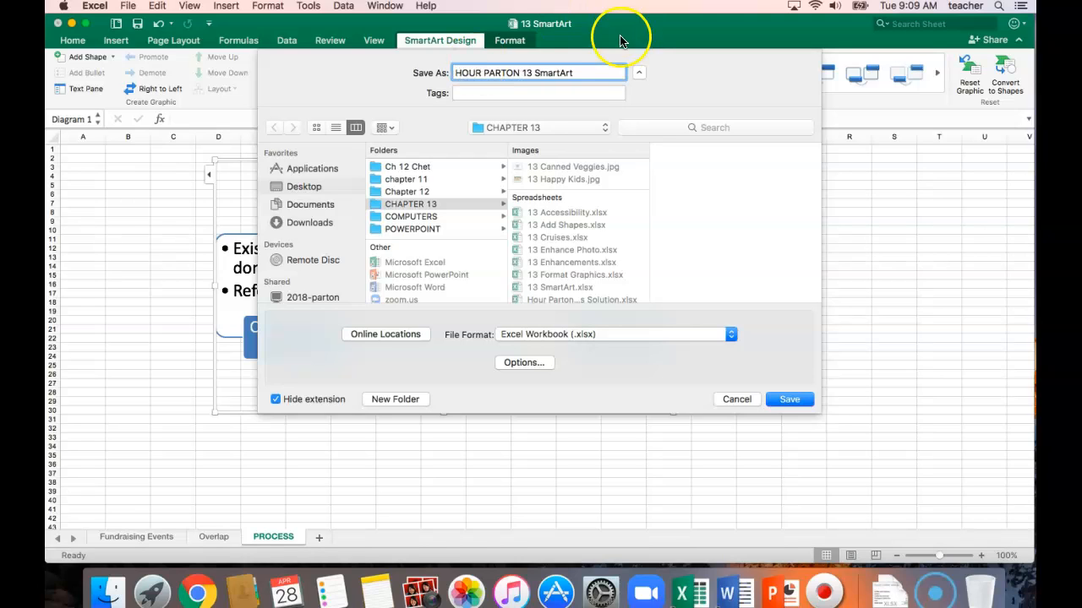
left_click(600, 71)
type("SOLUTION")
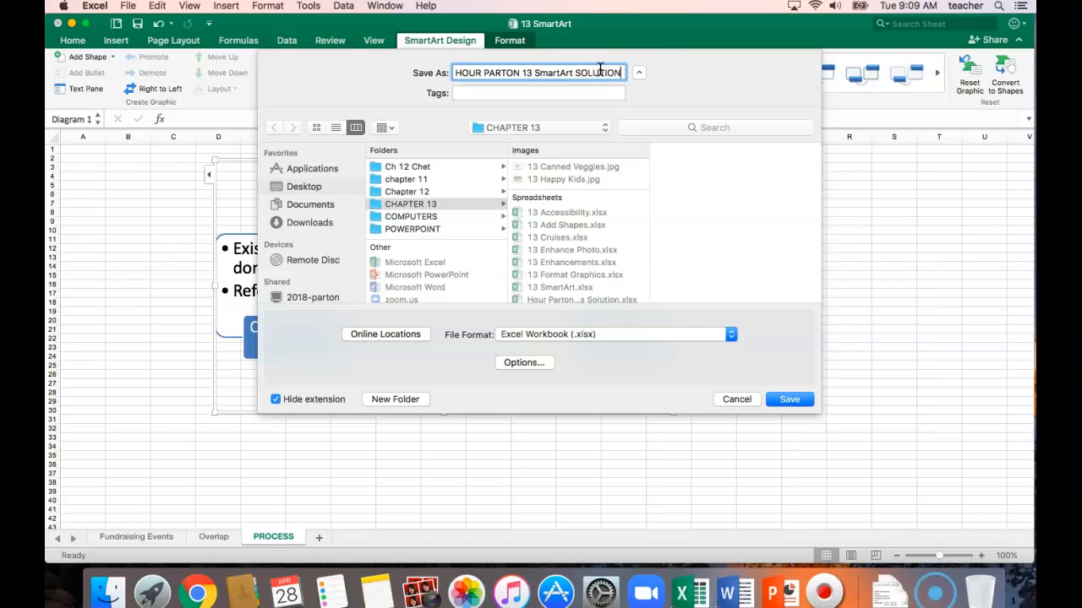
left_click(788, 402)
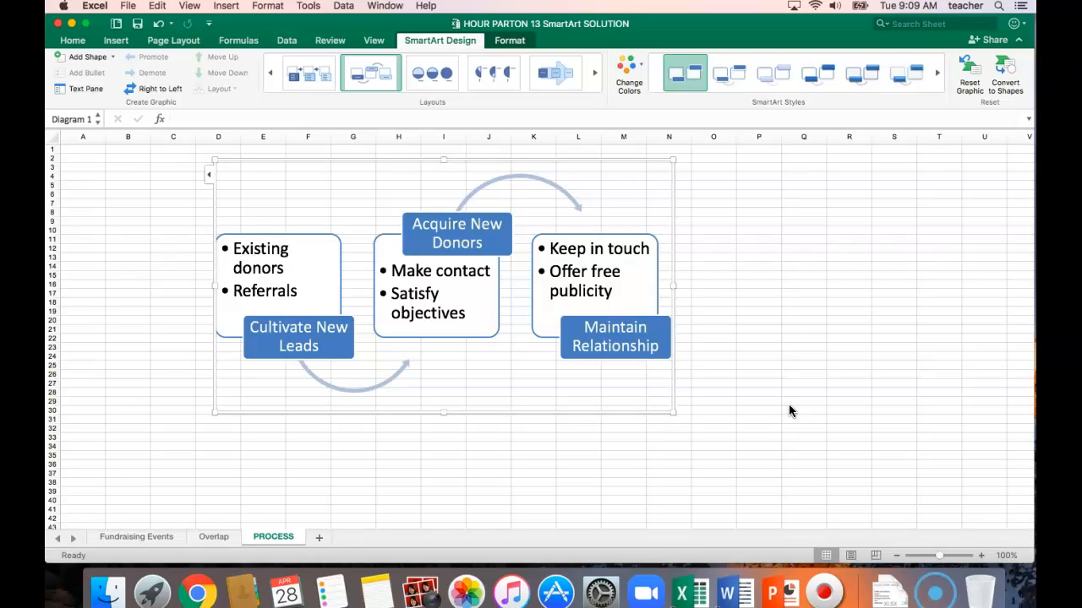
left_click(128, 7)
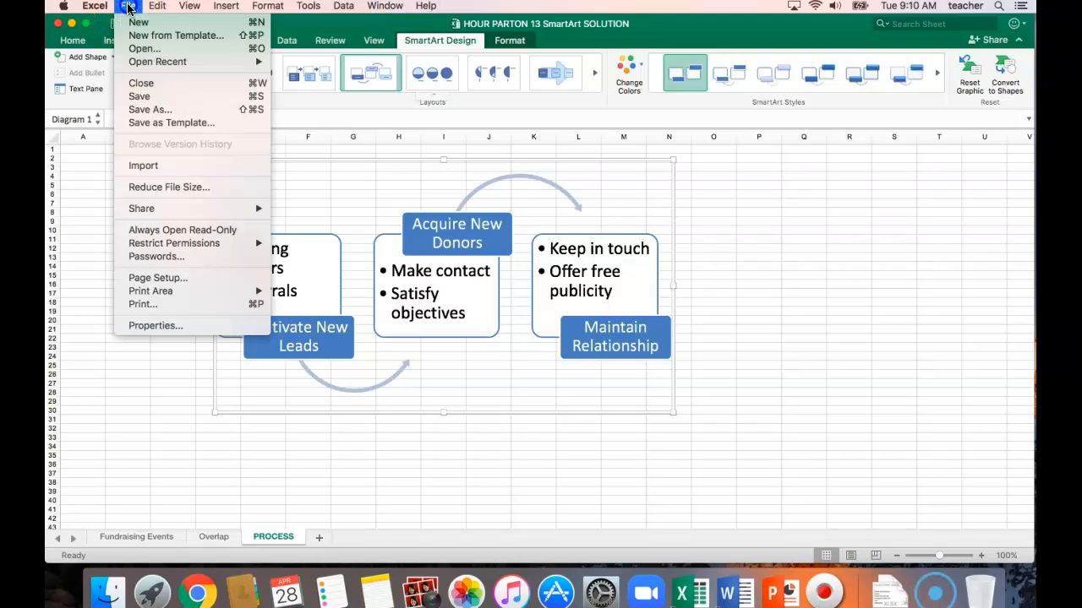
left_click(139, 83)
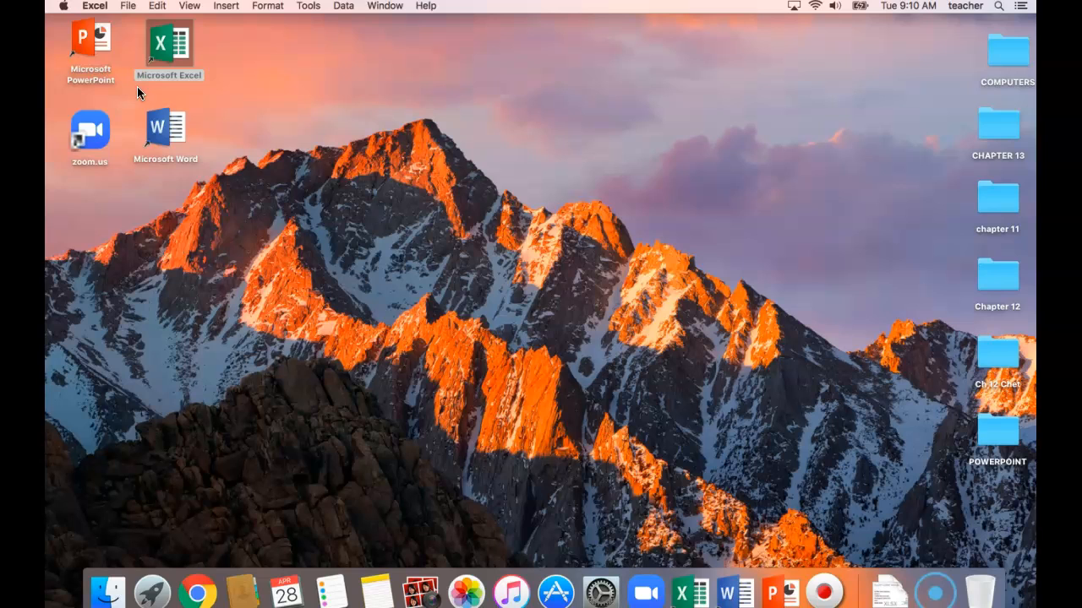
- Open the 13 Accessibility workbook from the CHAPTER 13 folder and enlarge its window to nearly fill the screen
left_click(127, 6)
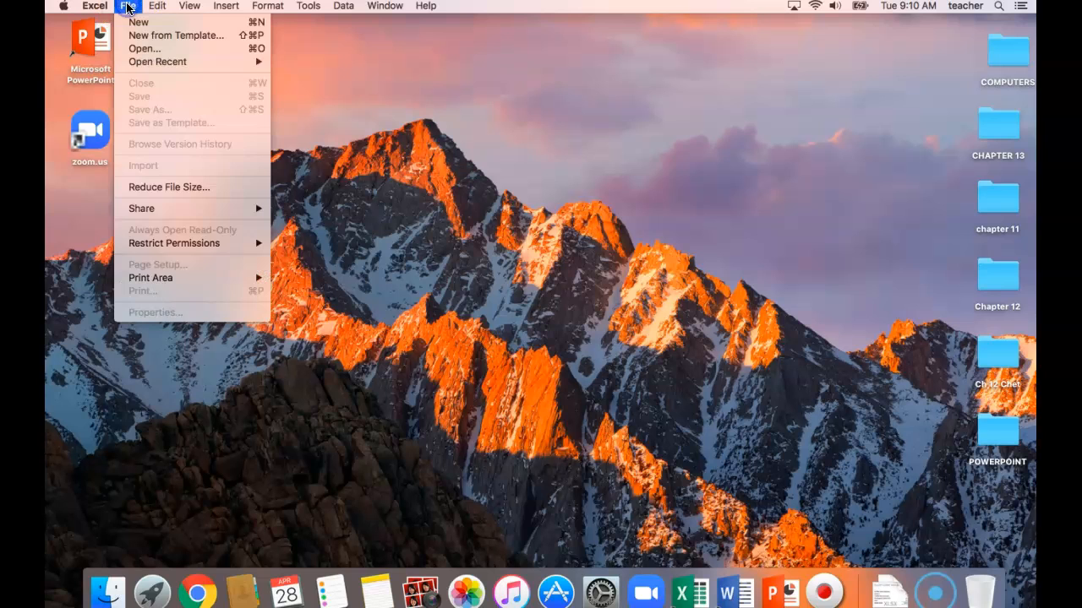
left_click(141, 51)
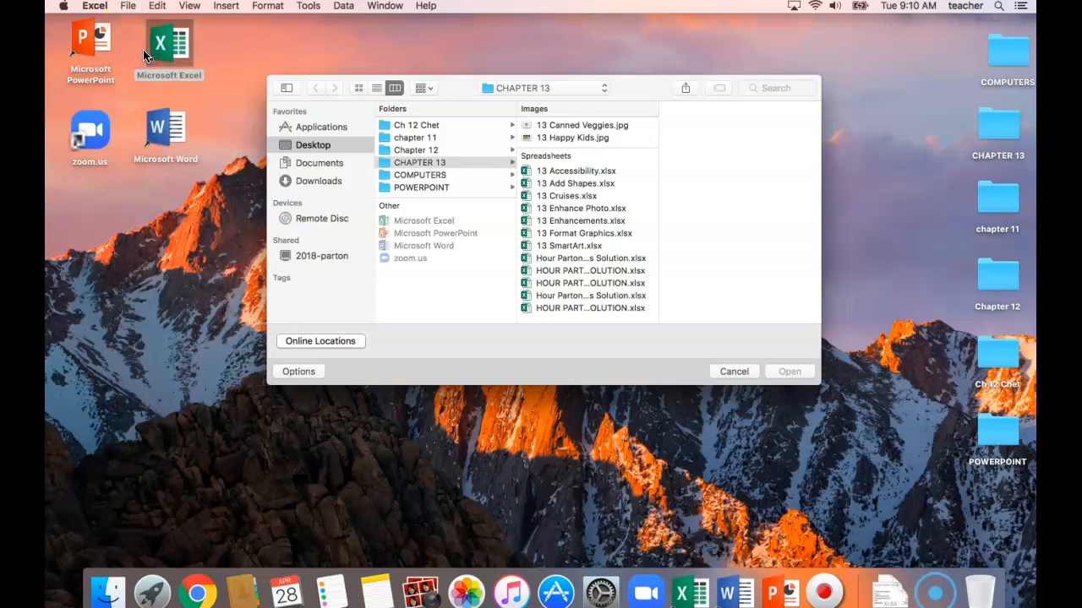
double_click(590, 172)
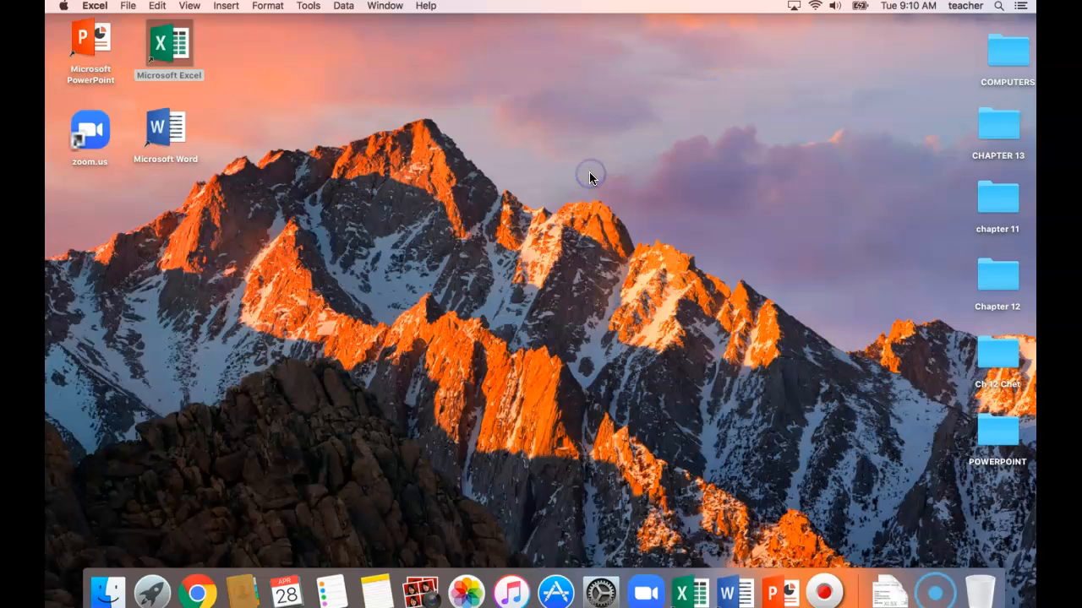
left_click_drag(695, 251, 1025, 555)
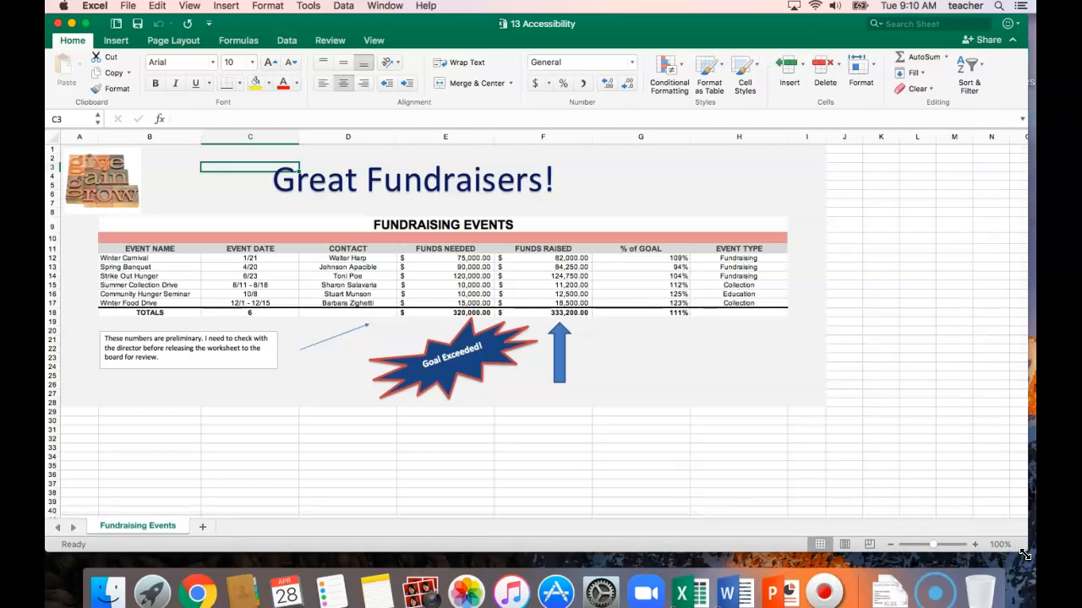